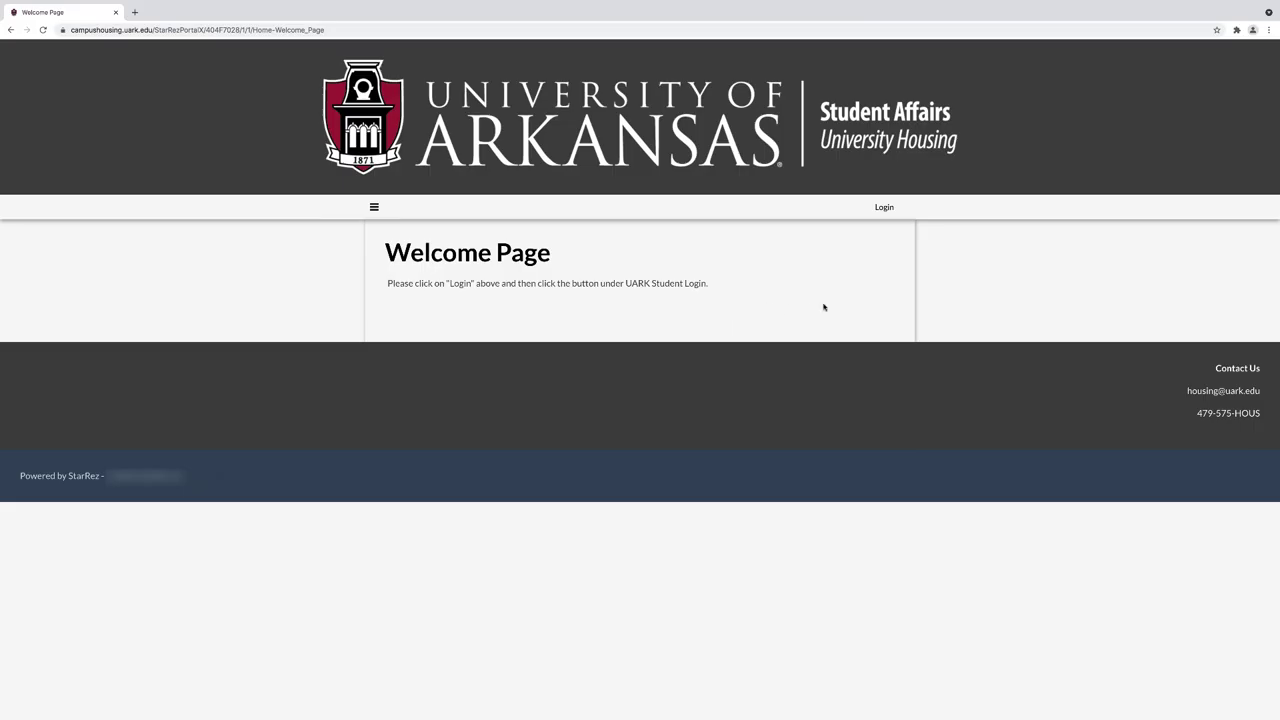
- Go to the housing portal's Login page from the Welcome Page navigation bar
left_click(884, 207)
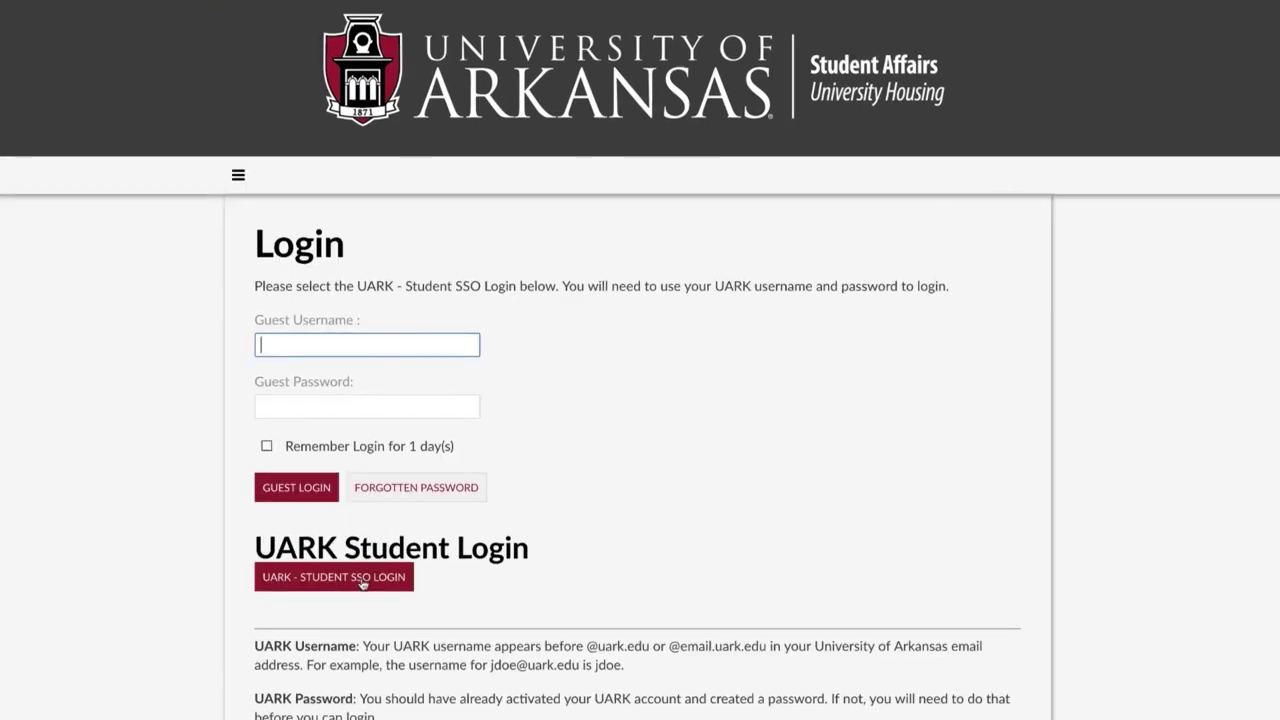
- Sign in through UARK Student SSO with your username and password, then start the Residence Hall Contract/Live with Parent Form
left_click(362, 584)
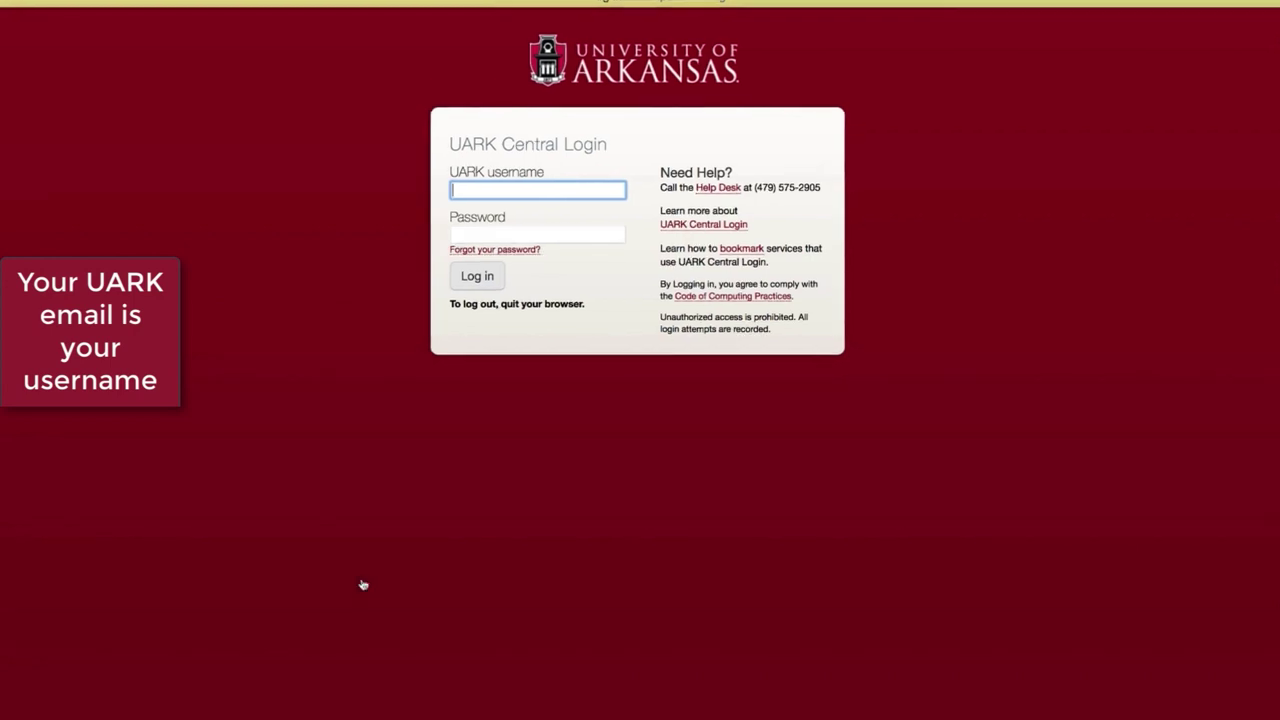
type("username")
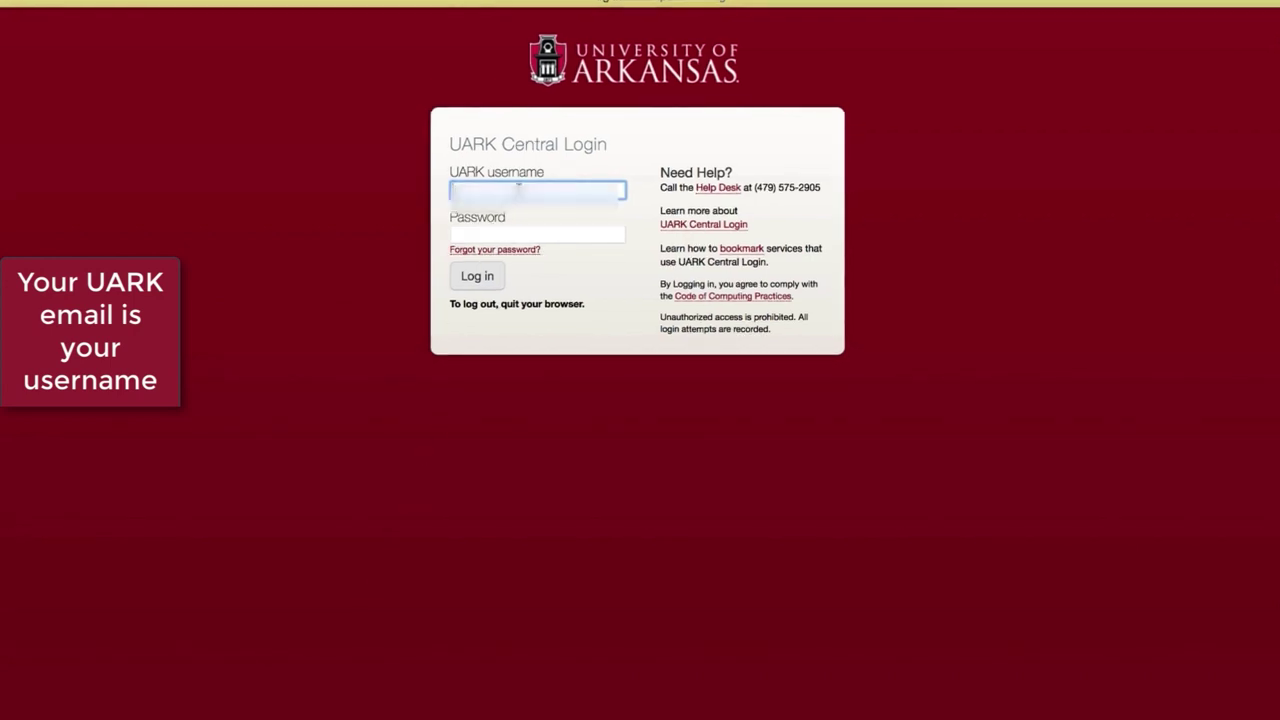
key("Tab")
type("*********")
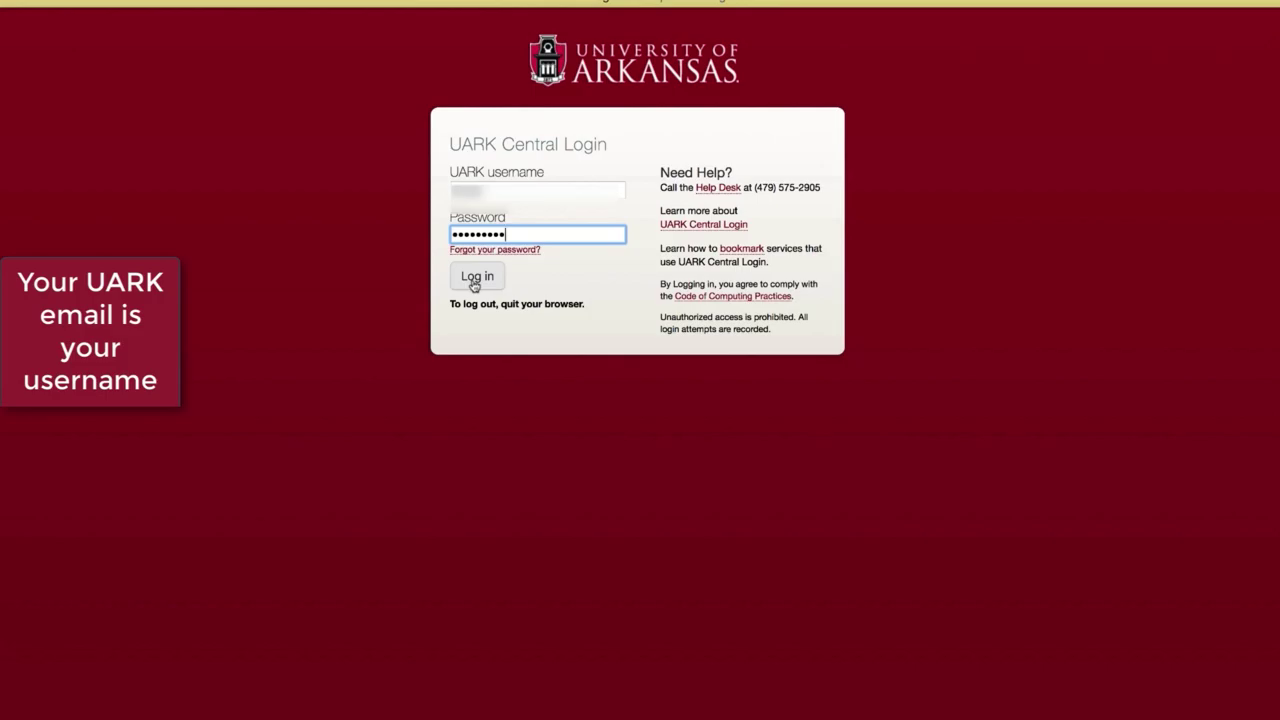
left_click(476, 277)
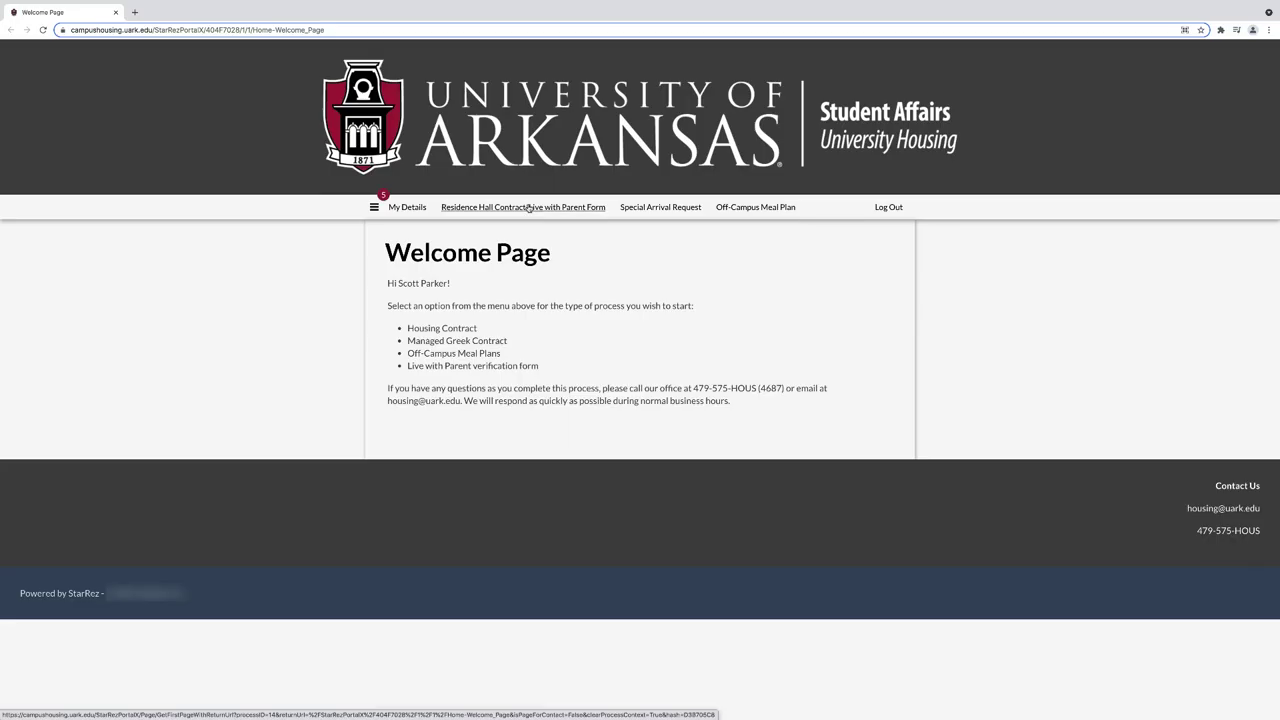
left_click(529, 207)
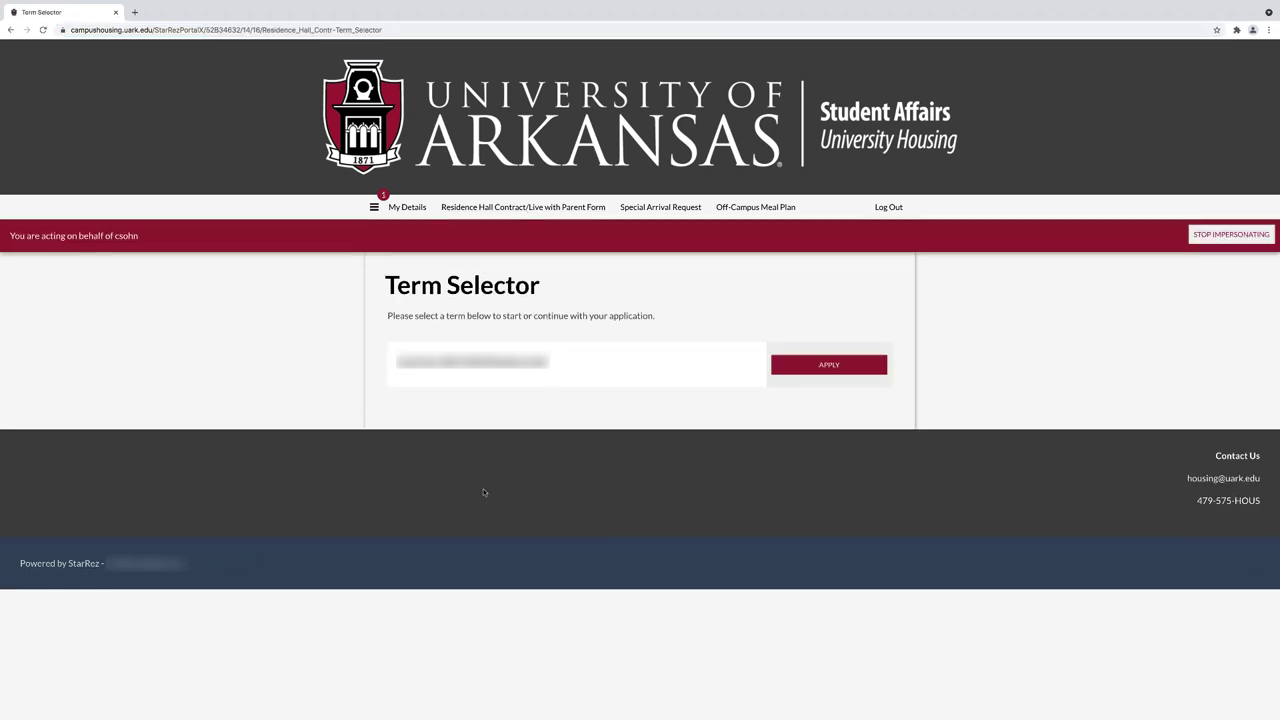
- Apply for the listed term on the Term Selector page to begin the contract
left_click(836, 364)
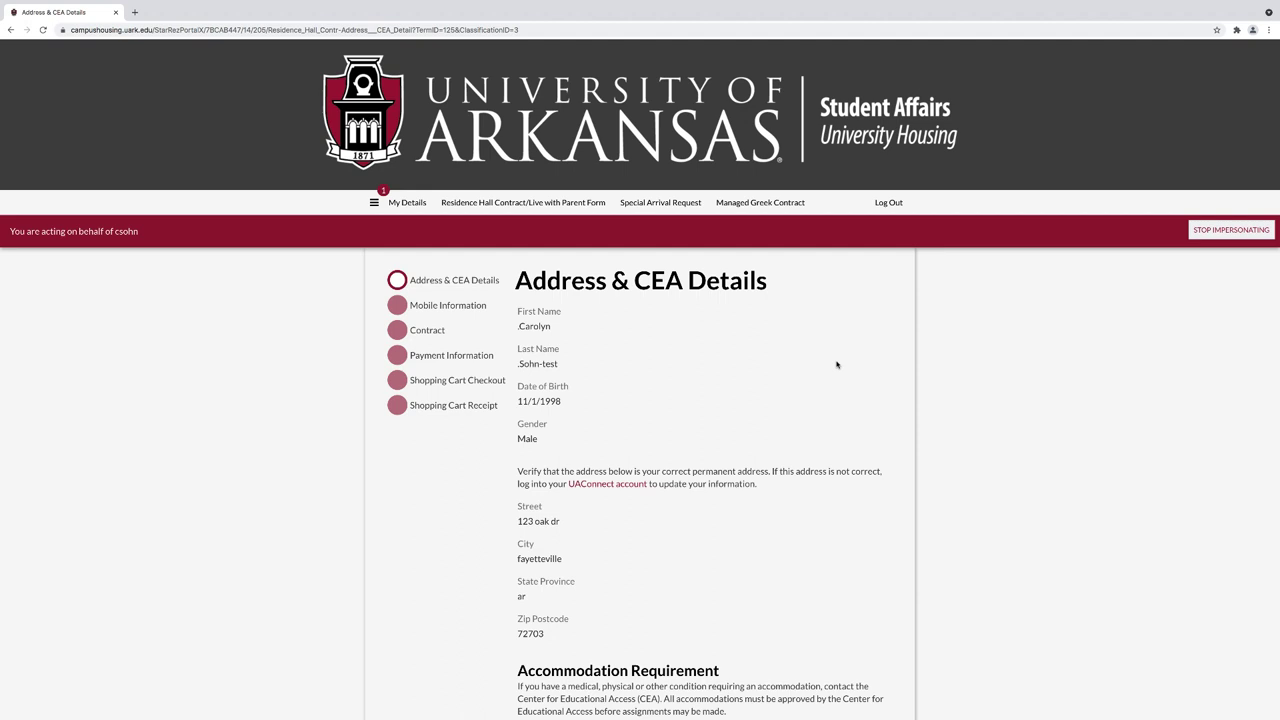
- Review the permanent address and CEA accommodation contact details, then save and continue
scroll(837, 364, "down", 3)
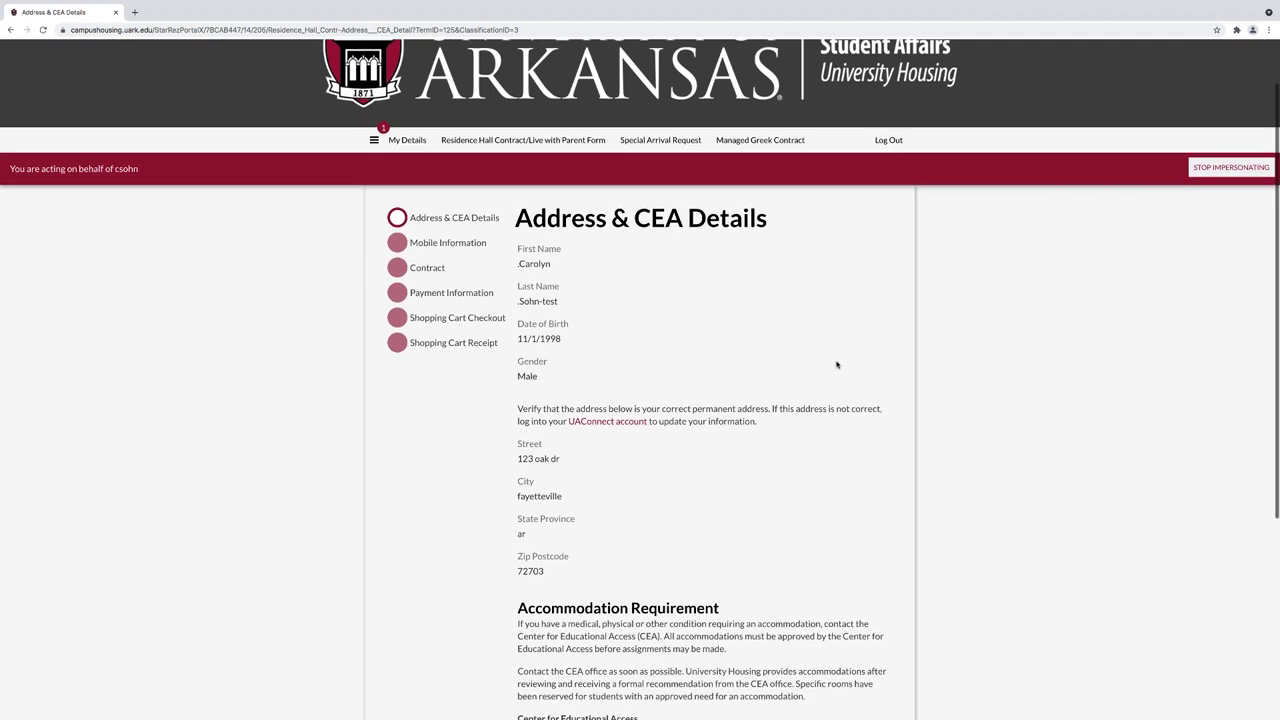
scroll(837, 364, "down", 1)
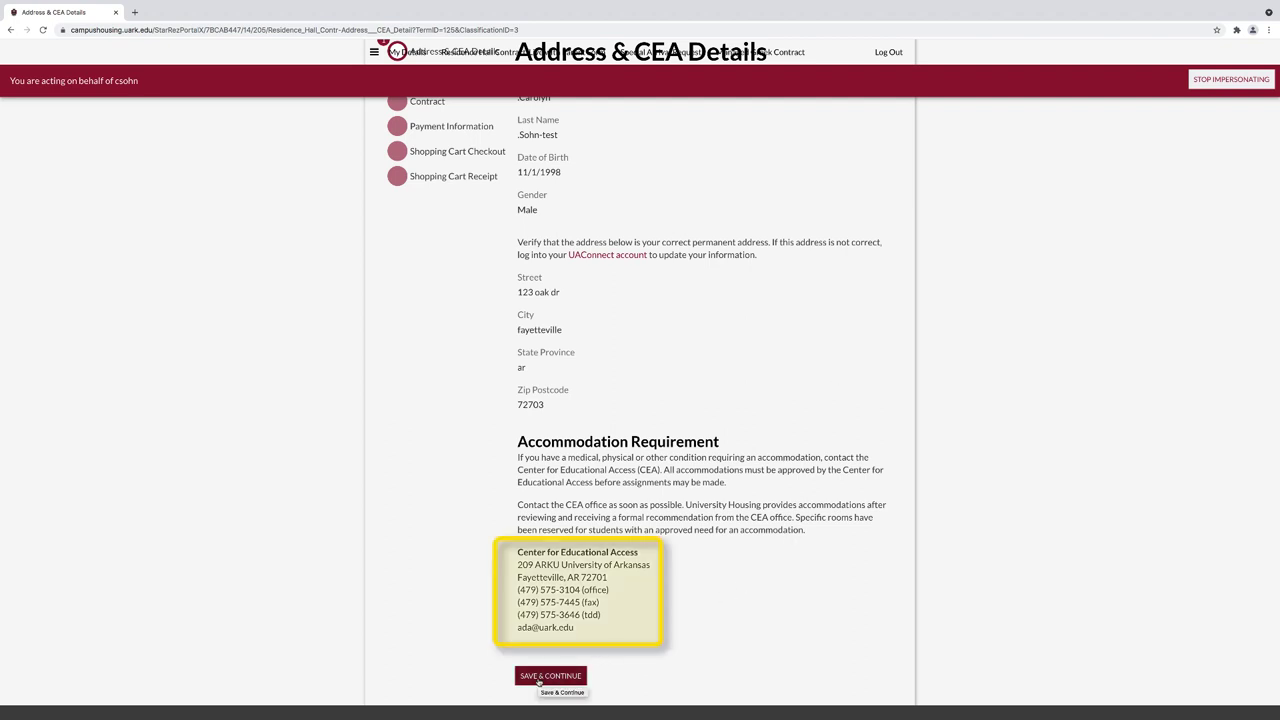
left_click(549, 676)
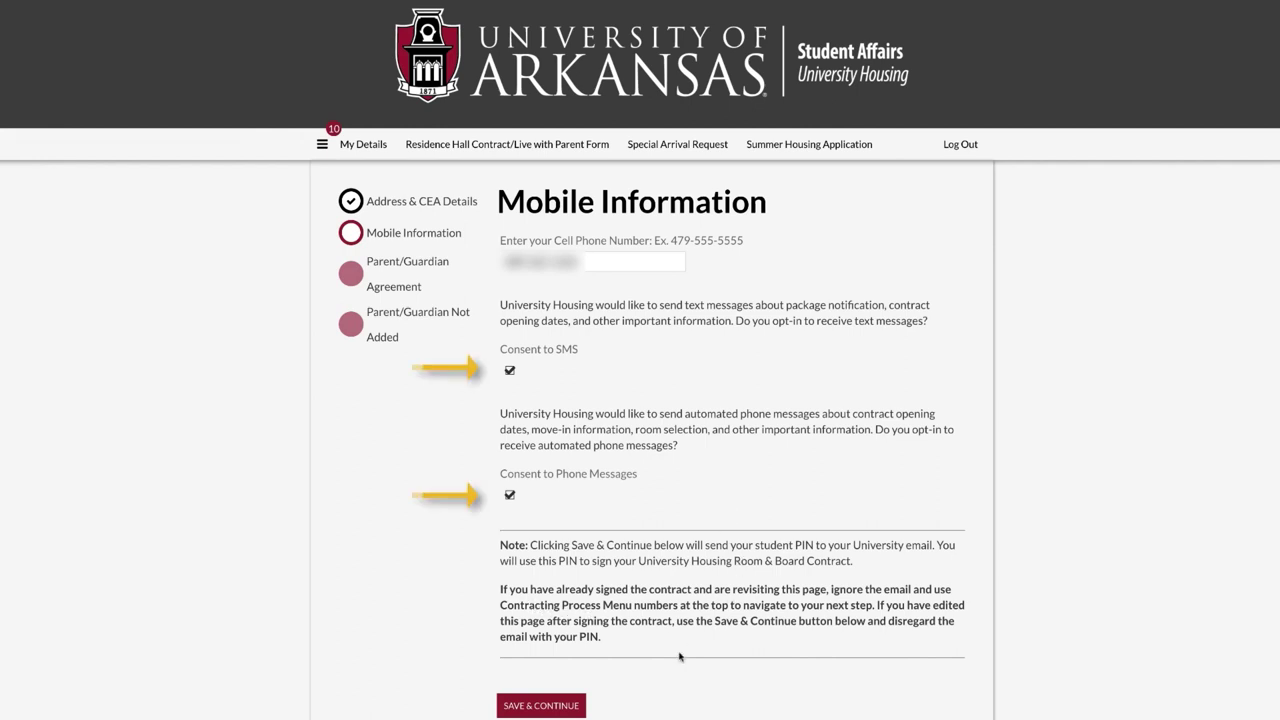
- Save the mobile number with both SMS and phone-message consent ticked
left_click(541, 705)
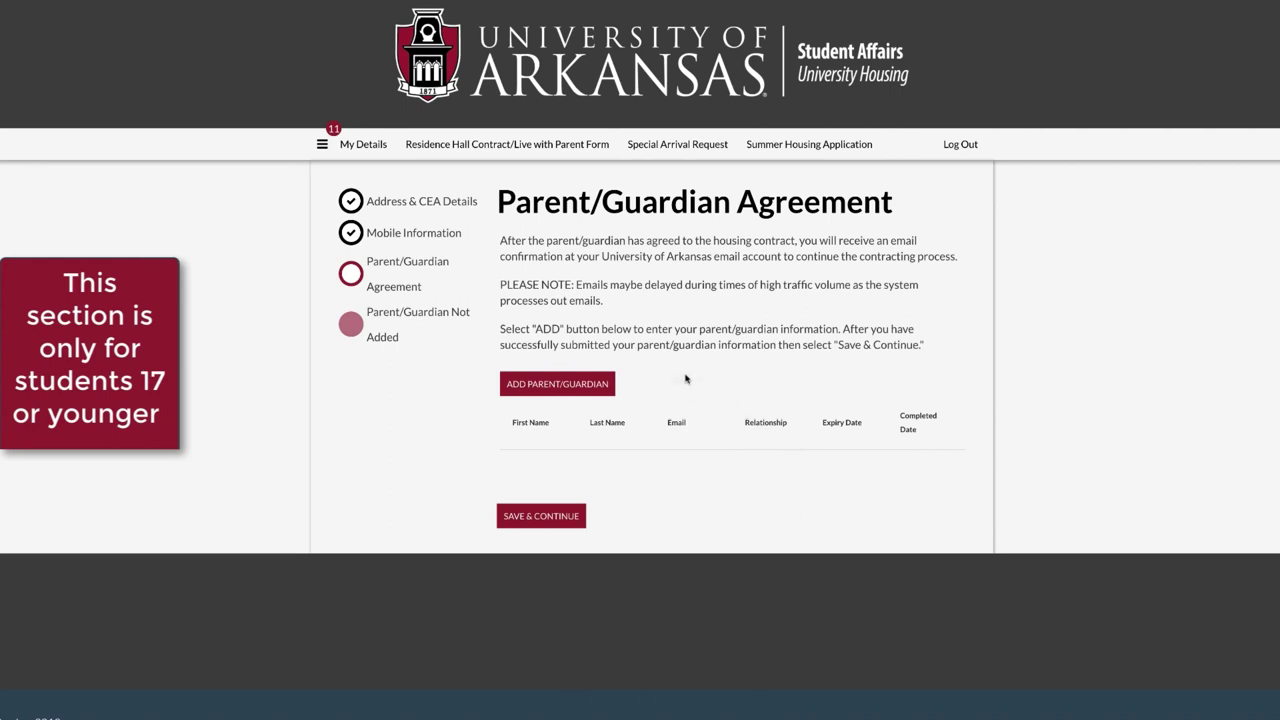
- Add a parent/guardian to bring up the empty Parent/Guardian Information form
left_click(572, 386)
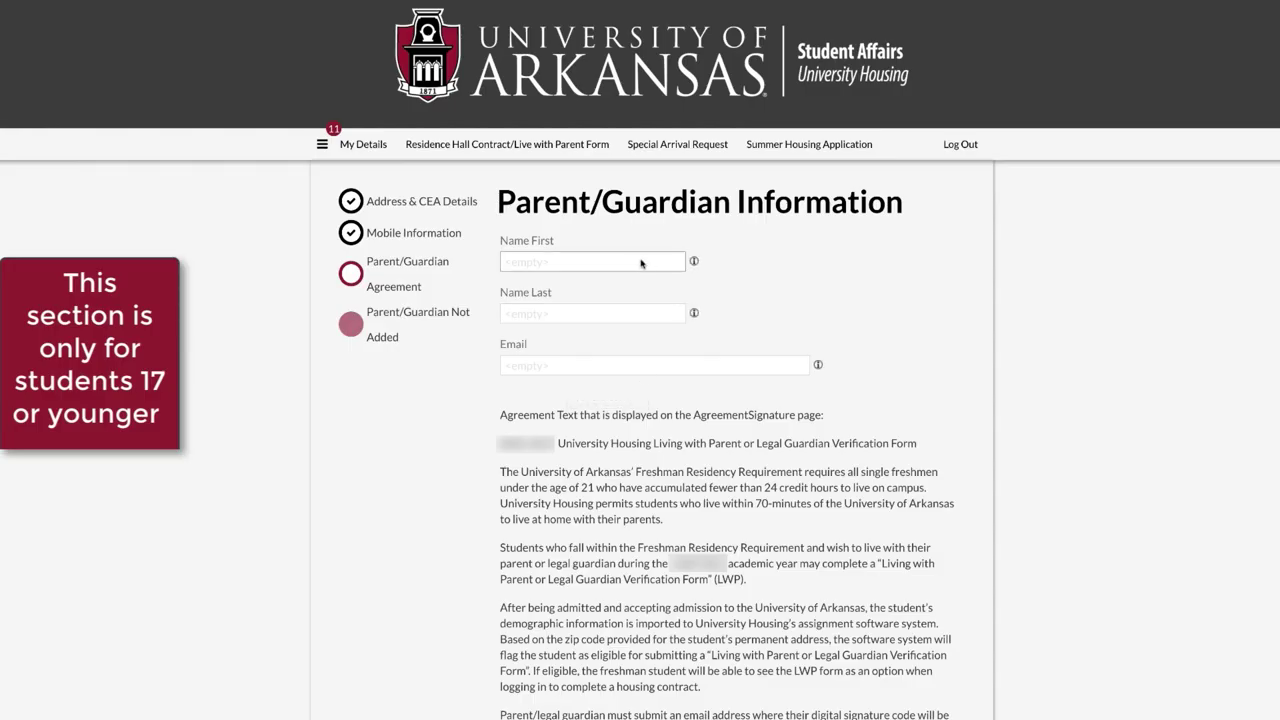
- Enter the parent's first name, last name and email address, then save the guardian information
left_click(631, 264)
type("Mom")
key("Tab")
type("Smith")
key("Tab")
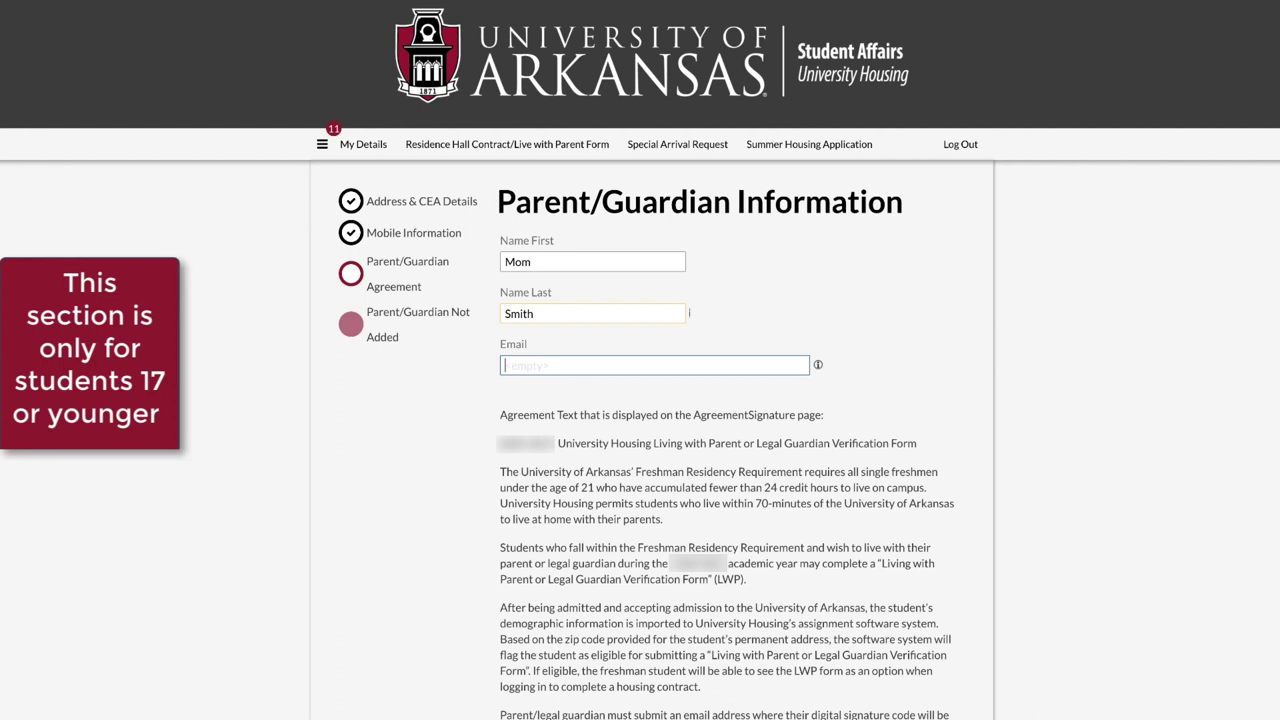
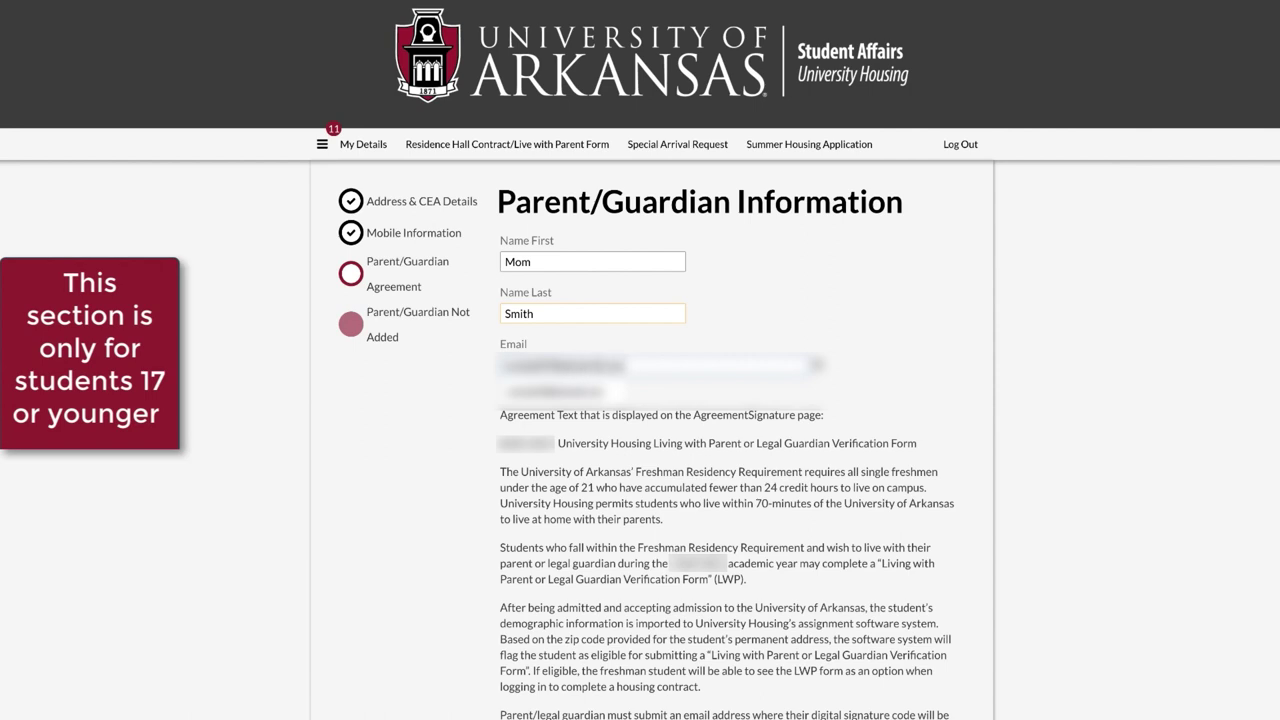
key("Tab")
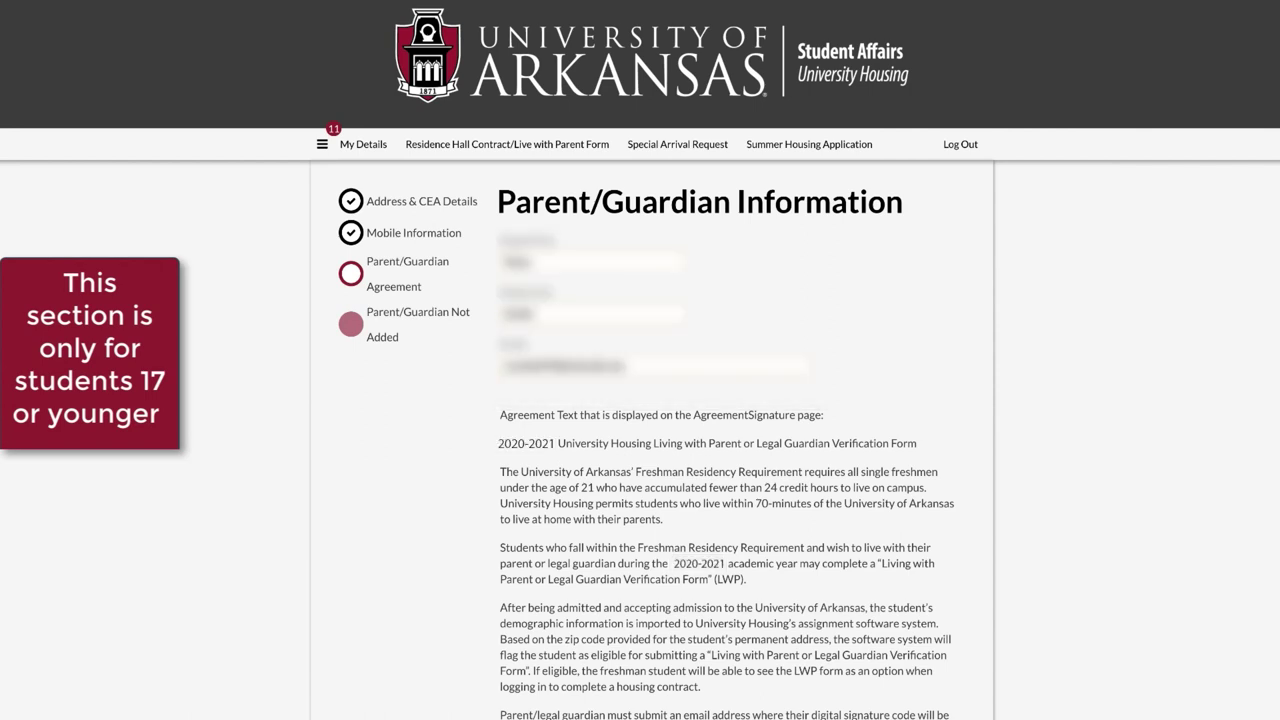
scroll(651, 521, "down", 3)
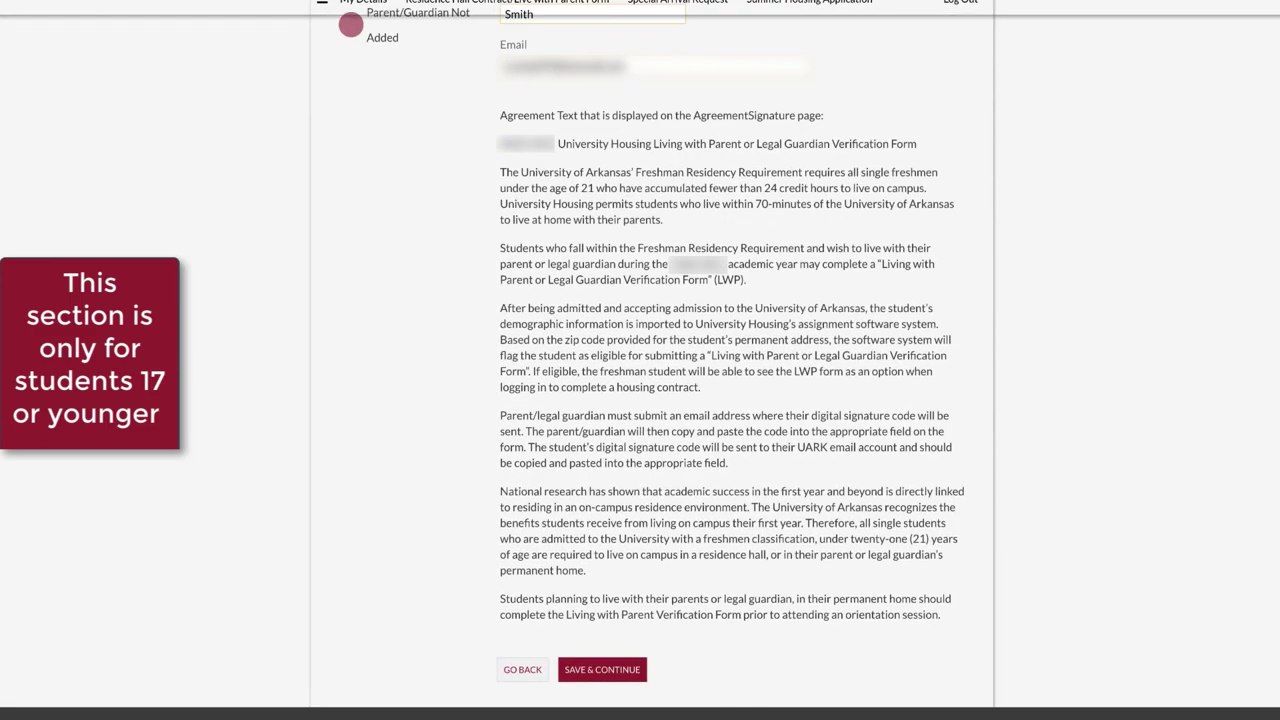
left_click(614, 672)
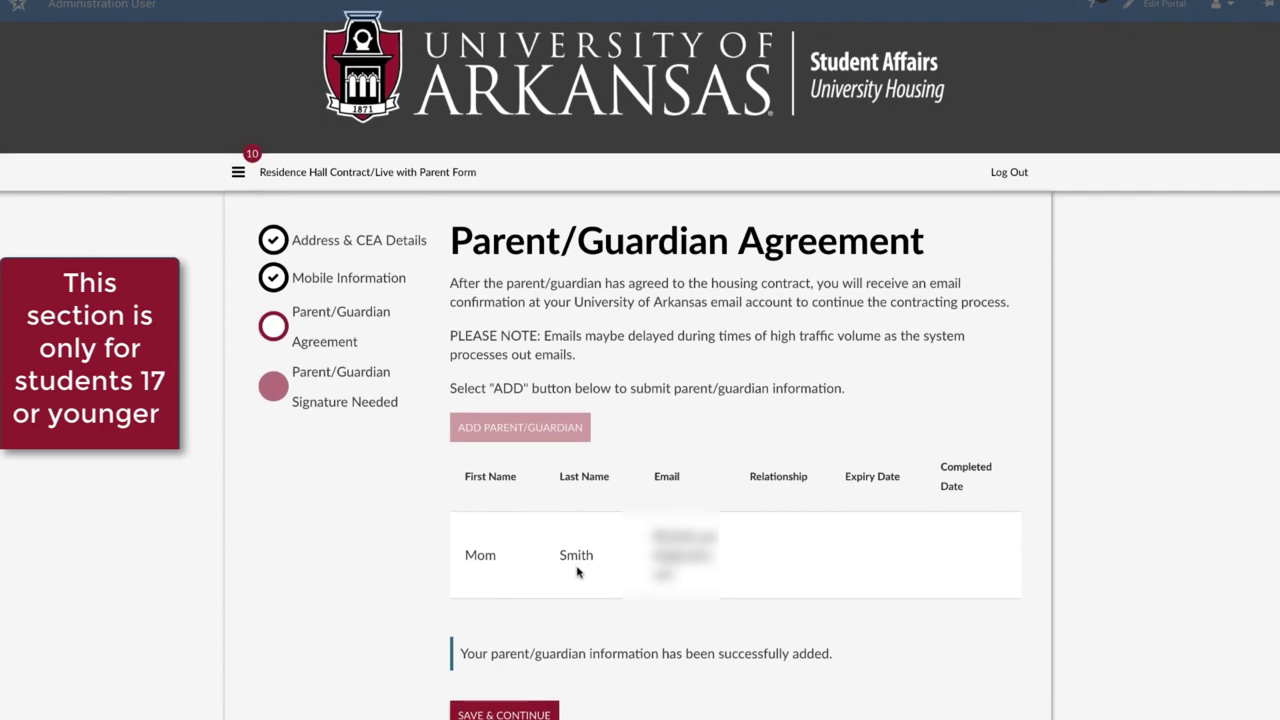
- Continue past the Parent/Guardian Agreement and scroll to the contract's XIV. Signature section
scroll(577, 572, "down", 1)
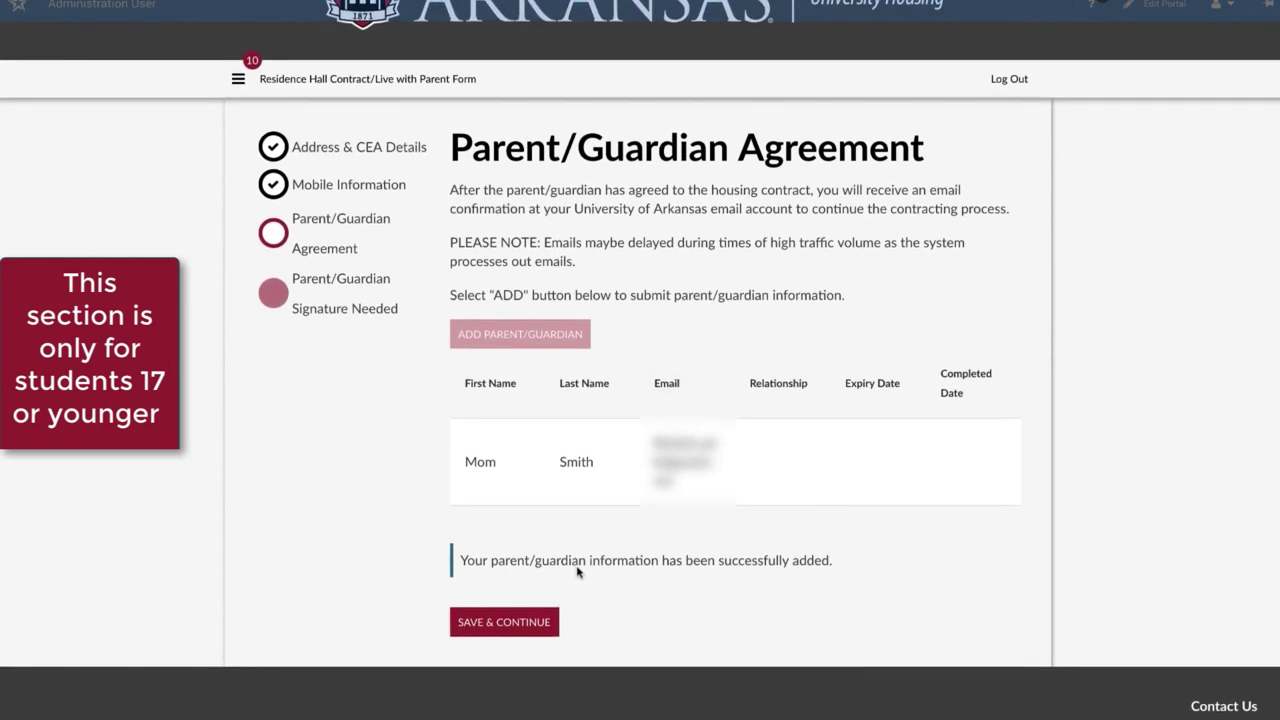
scroll(522, 625, "down", 1)
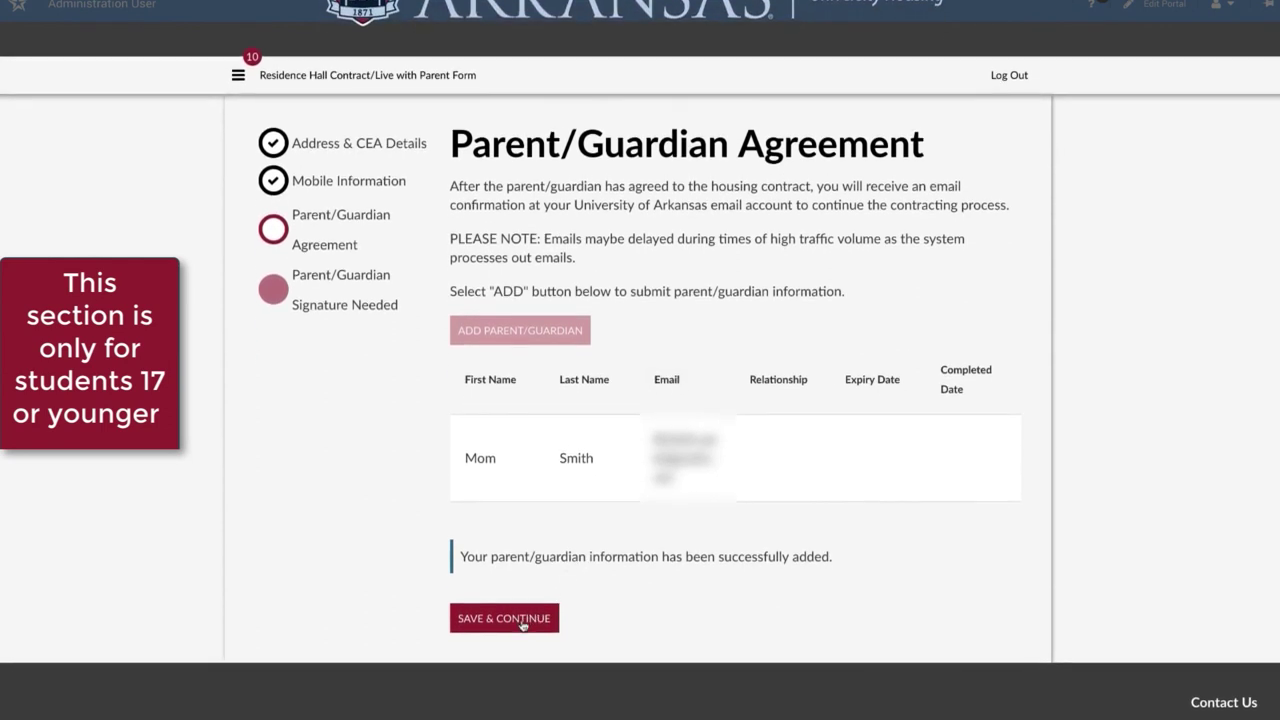
left_click(522, 620)
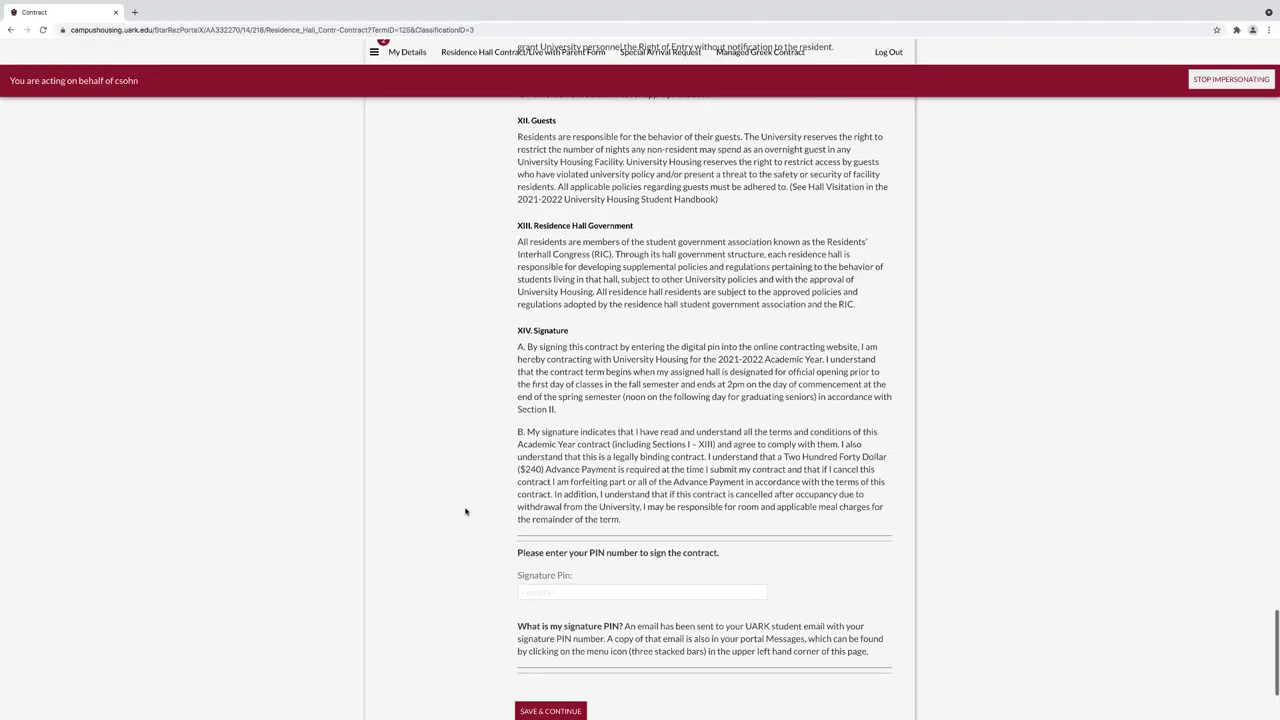
scroll(465, 512, "down", 1)
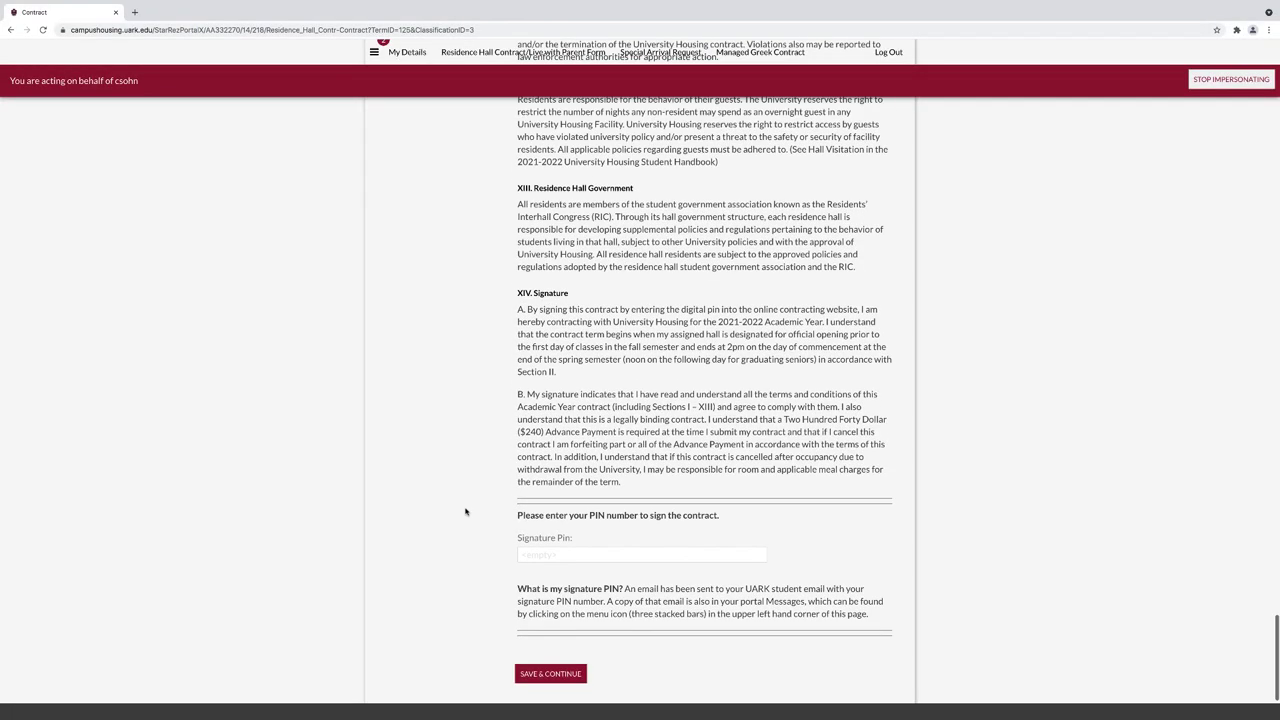
- Enter the signature PIN from your email in the Signature Pin field and submit the contract
left_click(529, 554)
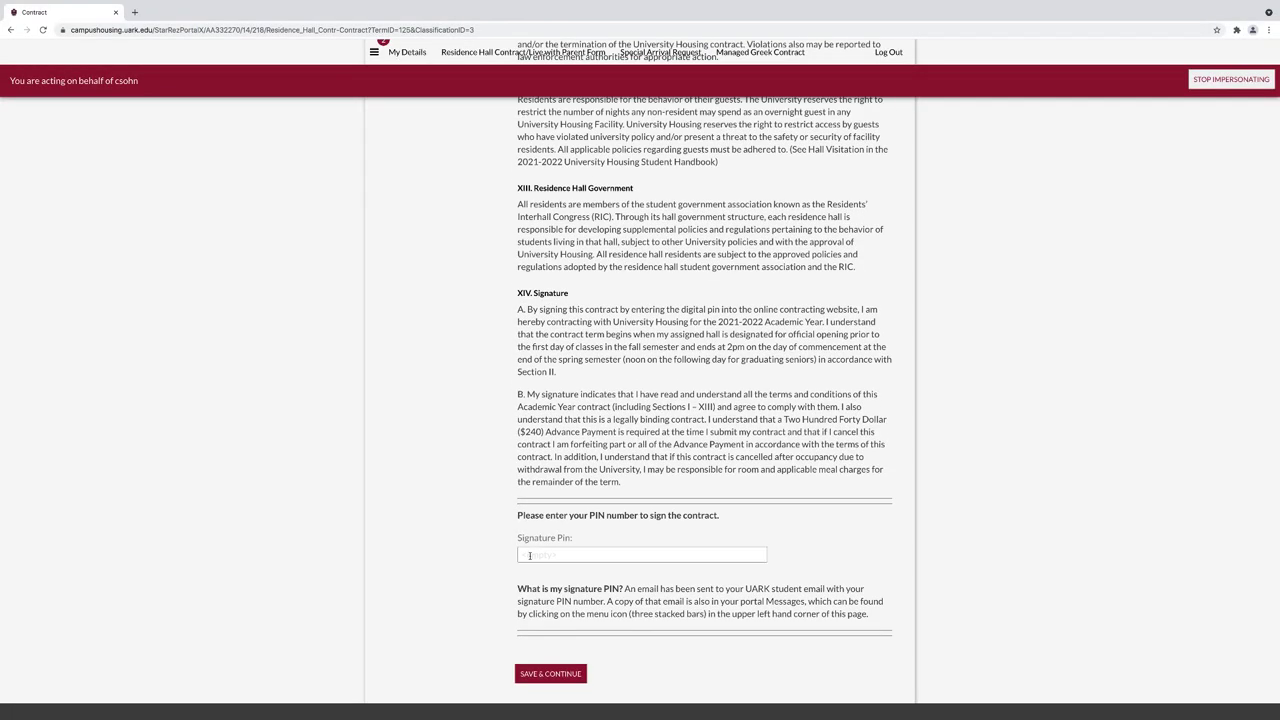
left_click(529, 554)
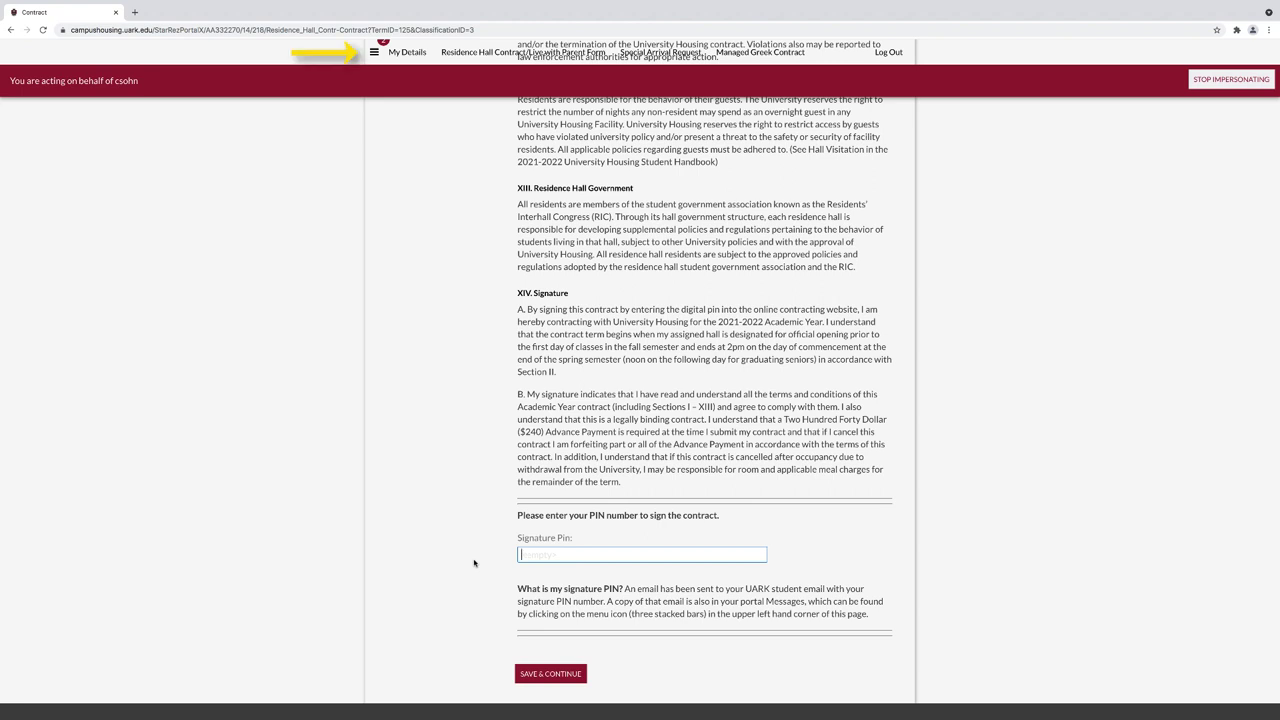
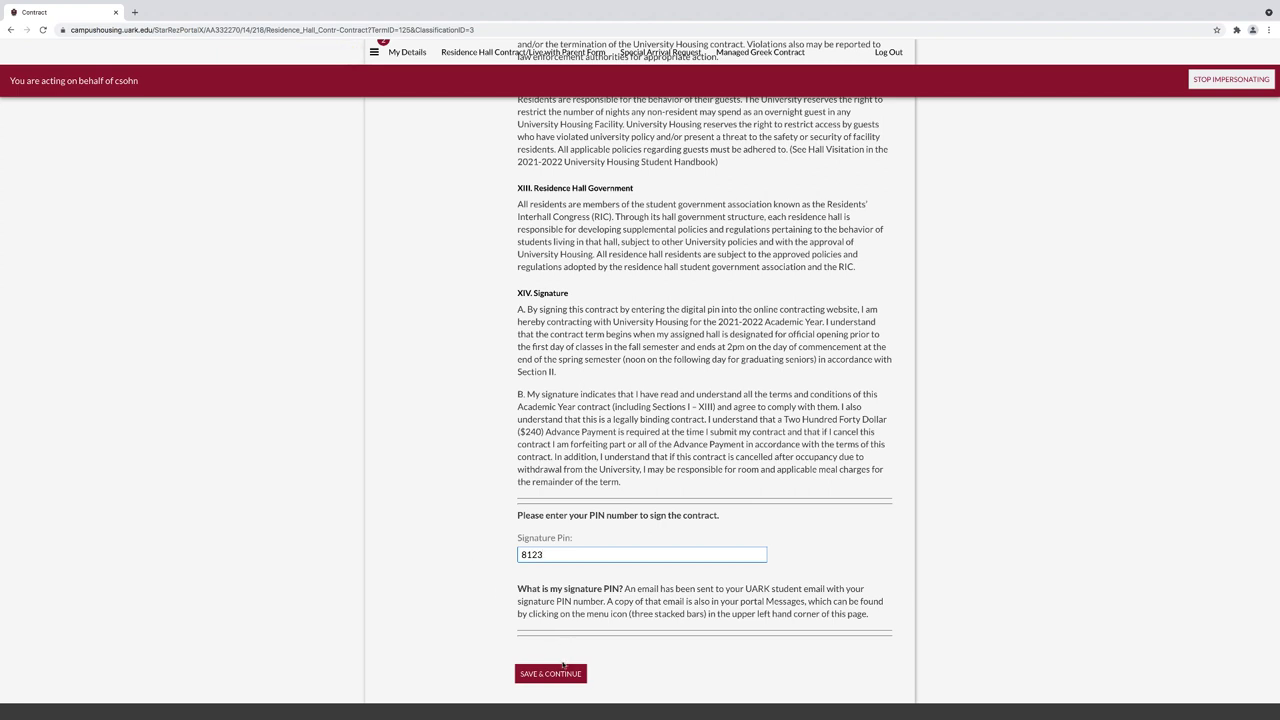
left_click(557, 674)
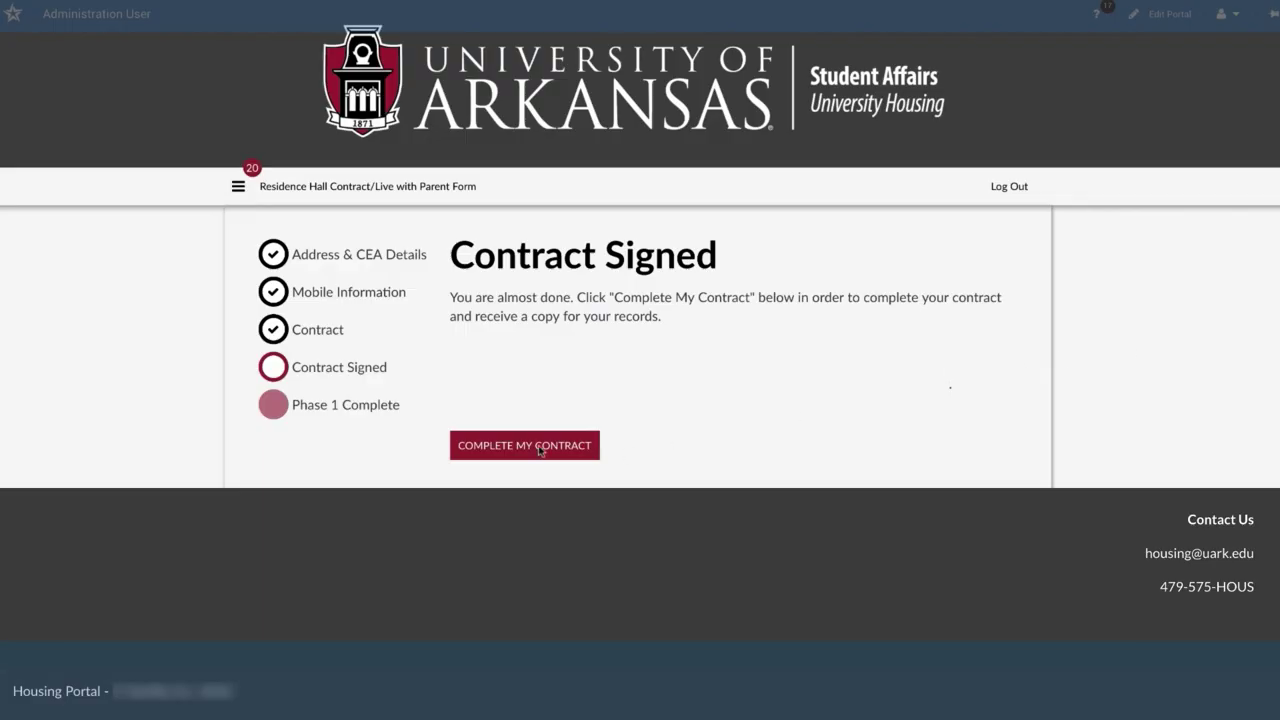
- Finalize the signed contract with COMPLETE MY CONTRACT to receive a copy
left_click(532, 451)
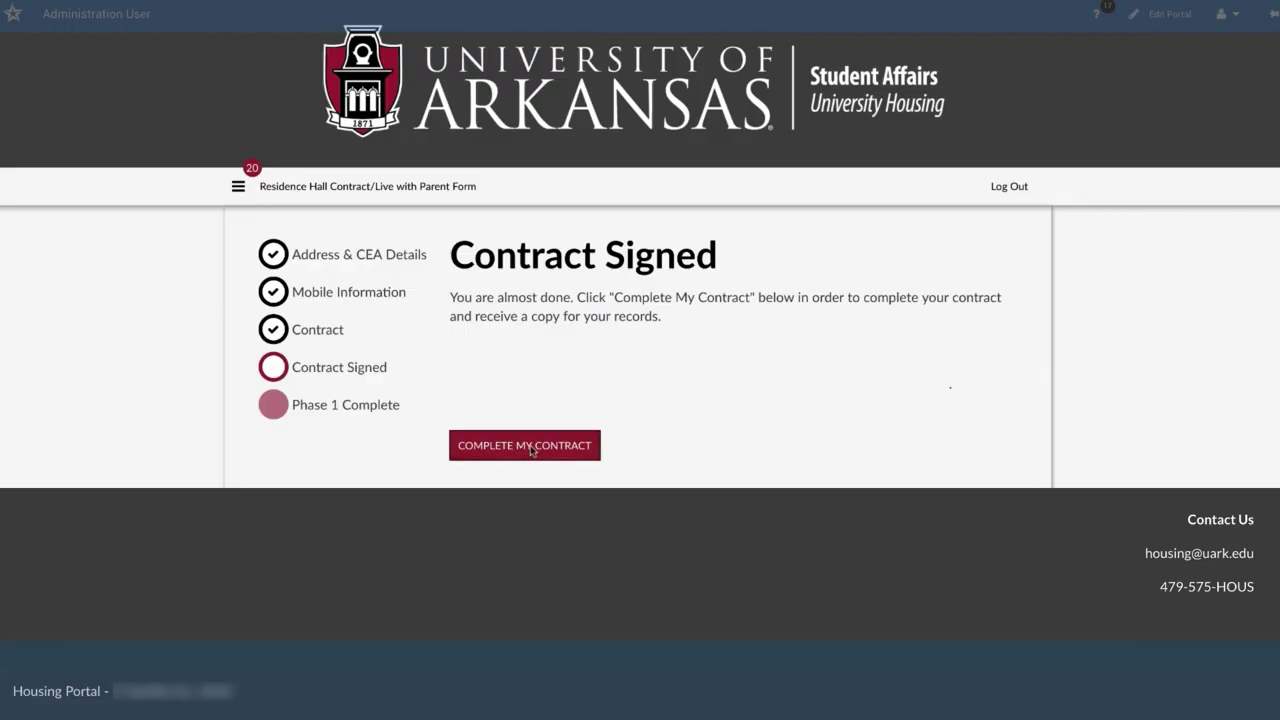